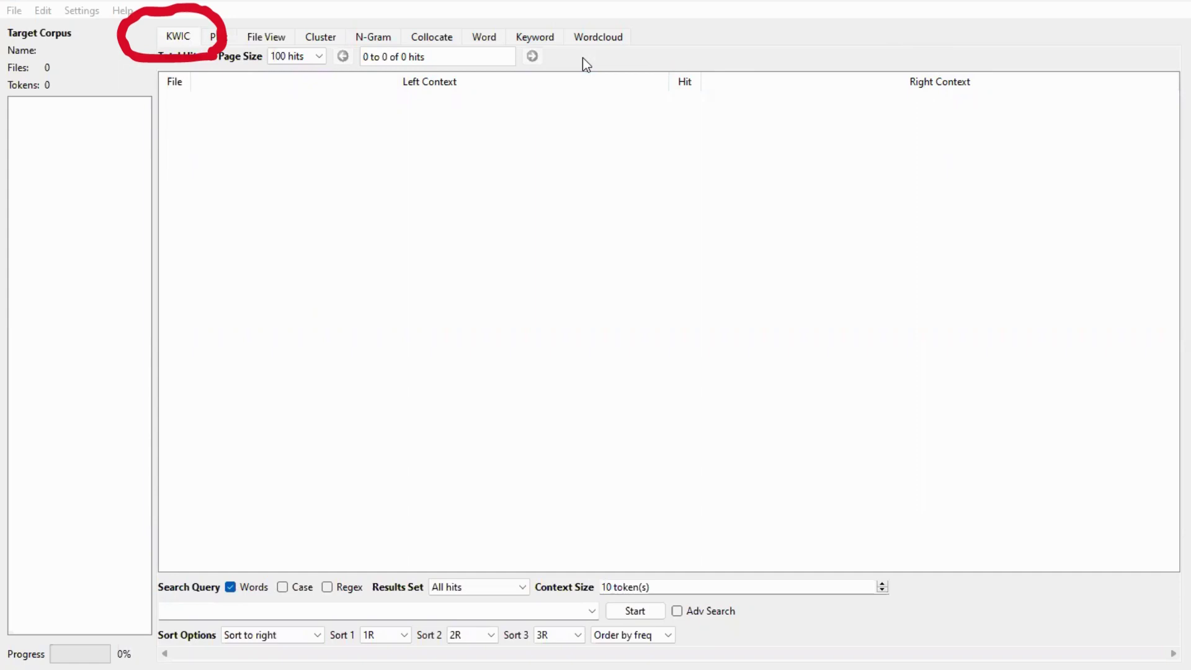
# - Load AmE06.db from the Corpus Manager as the target corpus (500 files, 1017879 tokens)
pyautogui.click(14, 13)
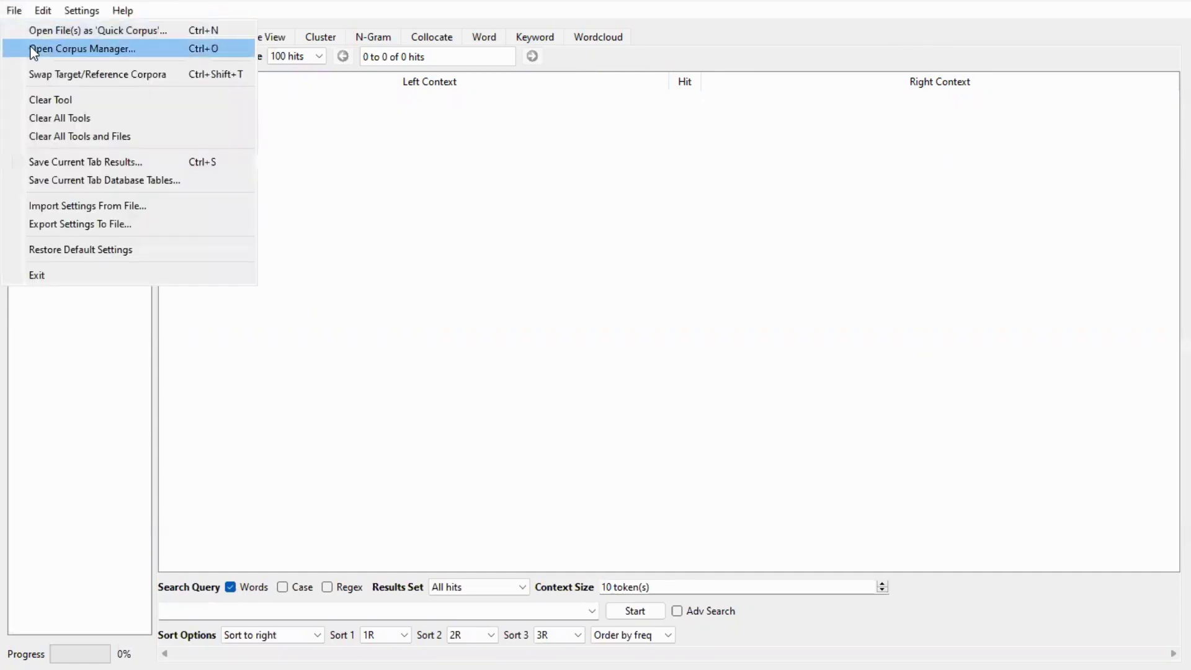
pyautogui.click(33, 50)
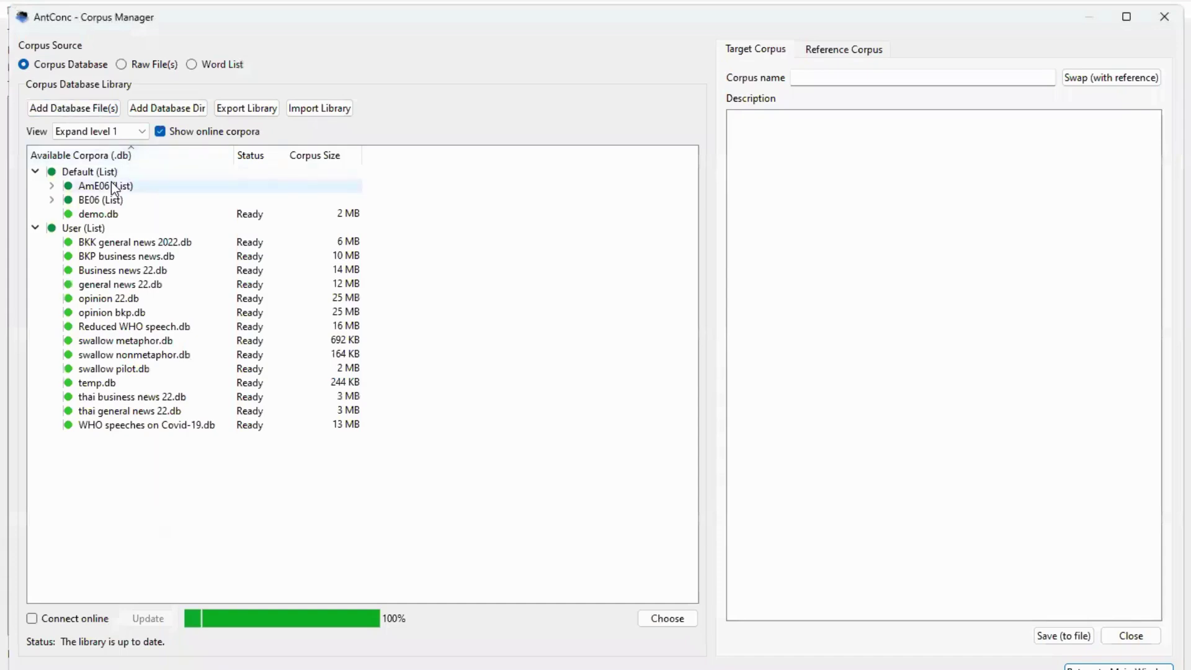
pyautogui.click(111, 182)
pyautogui.doubleClick(111, 184)
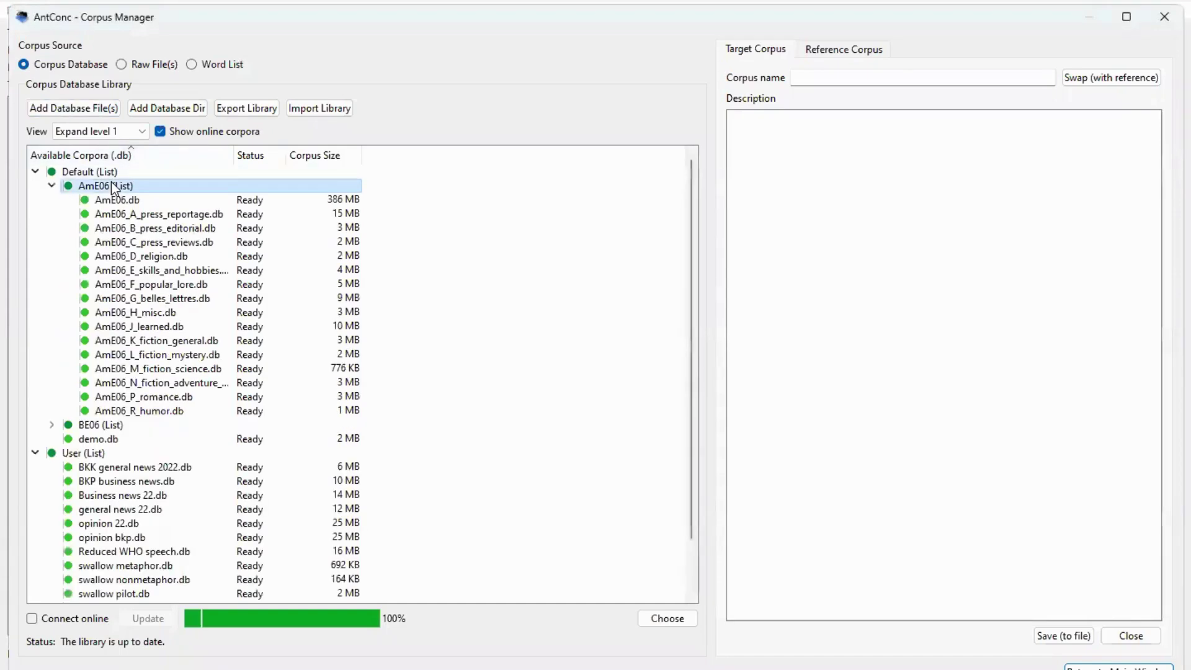
pyautogui.click(120, 201)
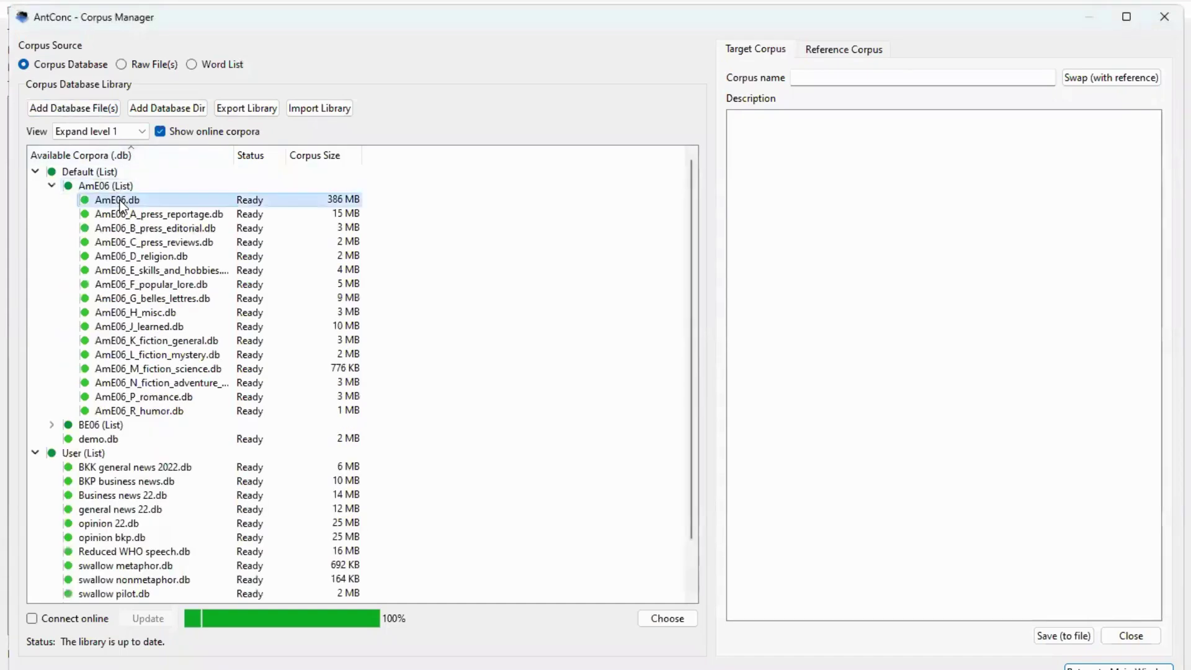
pyautogui.click(657, 619)
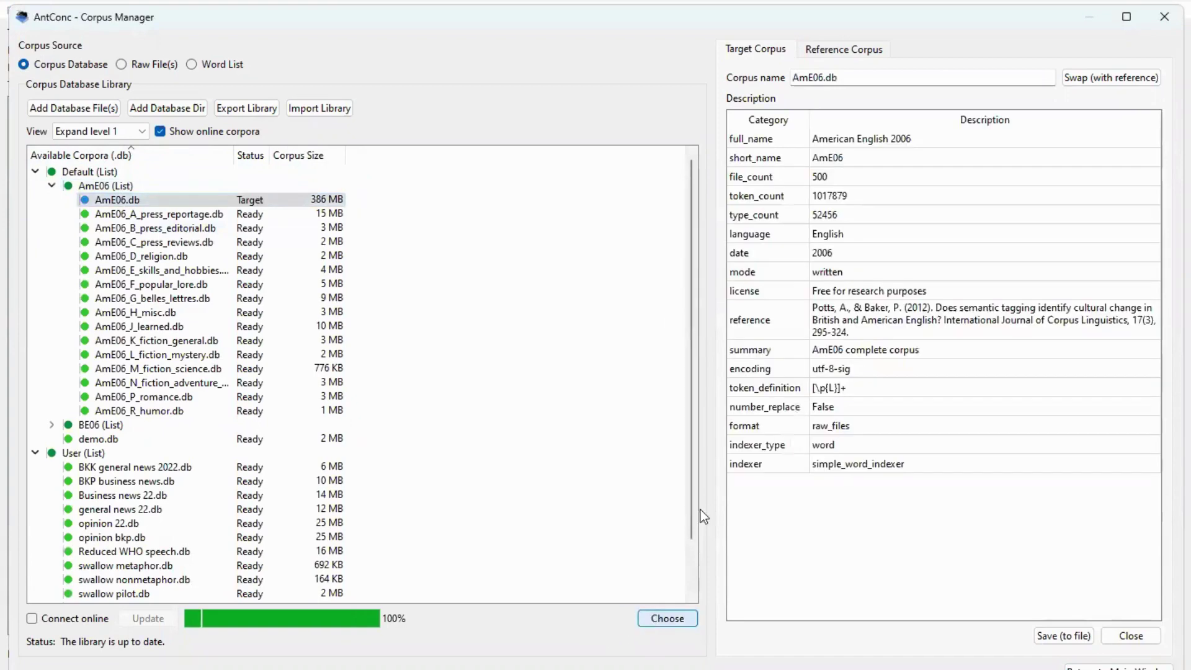
pyautogui.click(1154, 28)
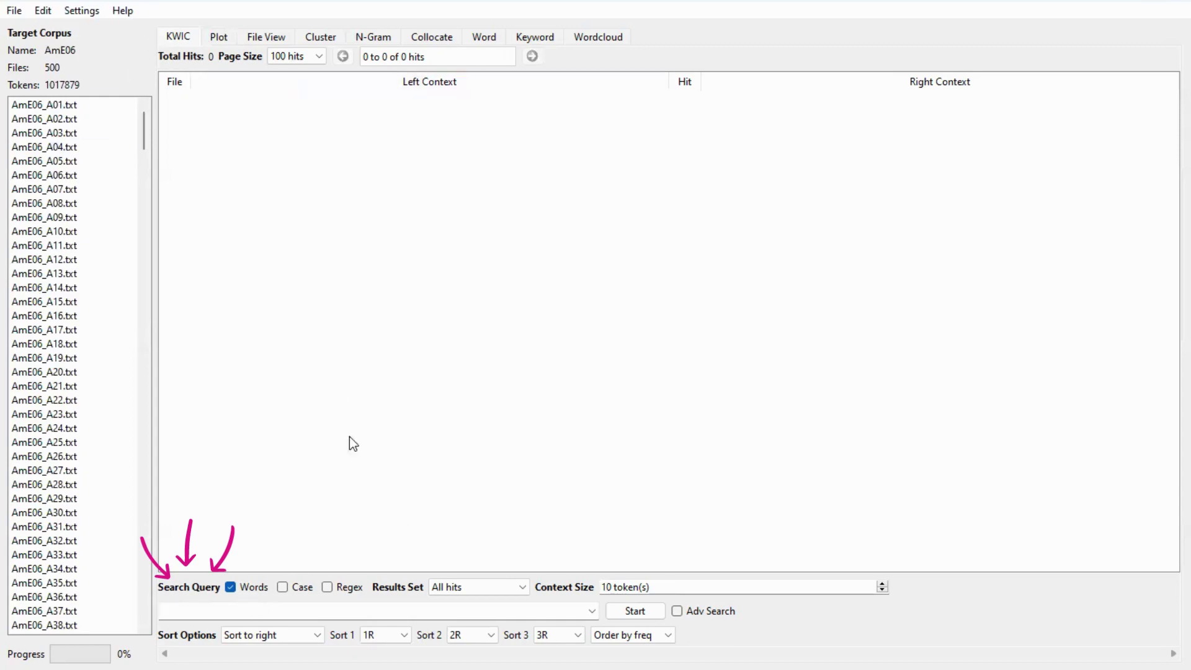
# - Run a KWIC concordance search for 'interested', returning 85 hits
pyautogui.click(308, 616)
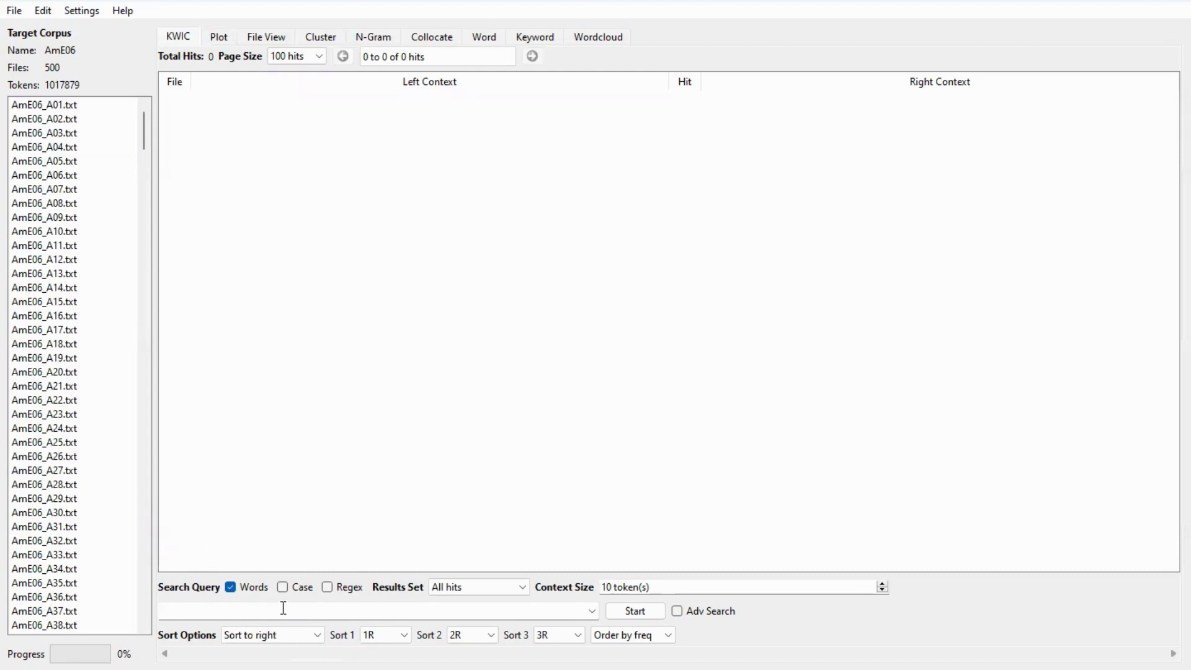
pyautogui.write('interested')
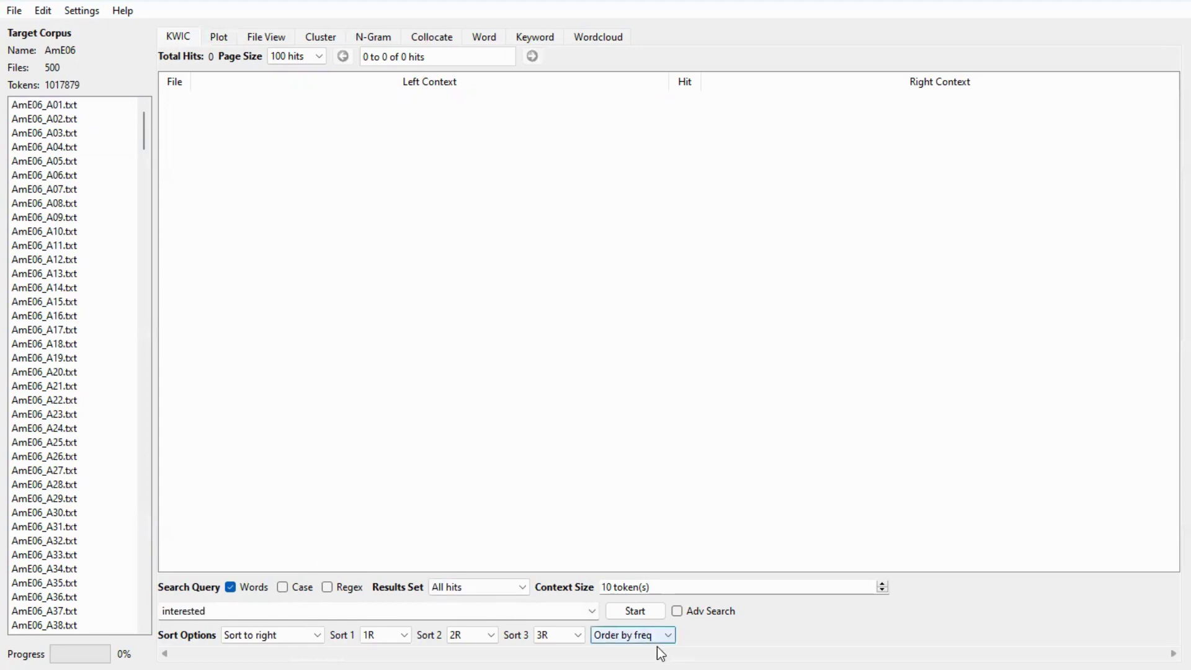
pyautogui.click(635, 615)
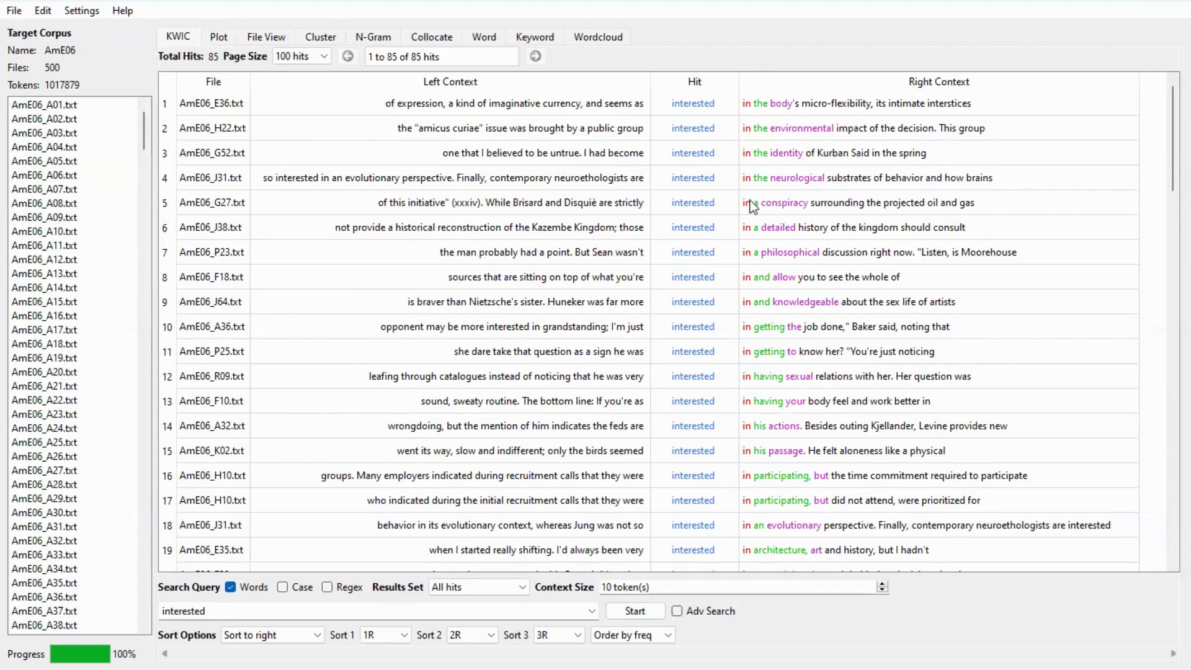
pyautogui.scroll(-3, 749, 203)
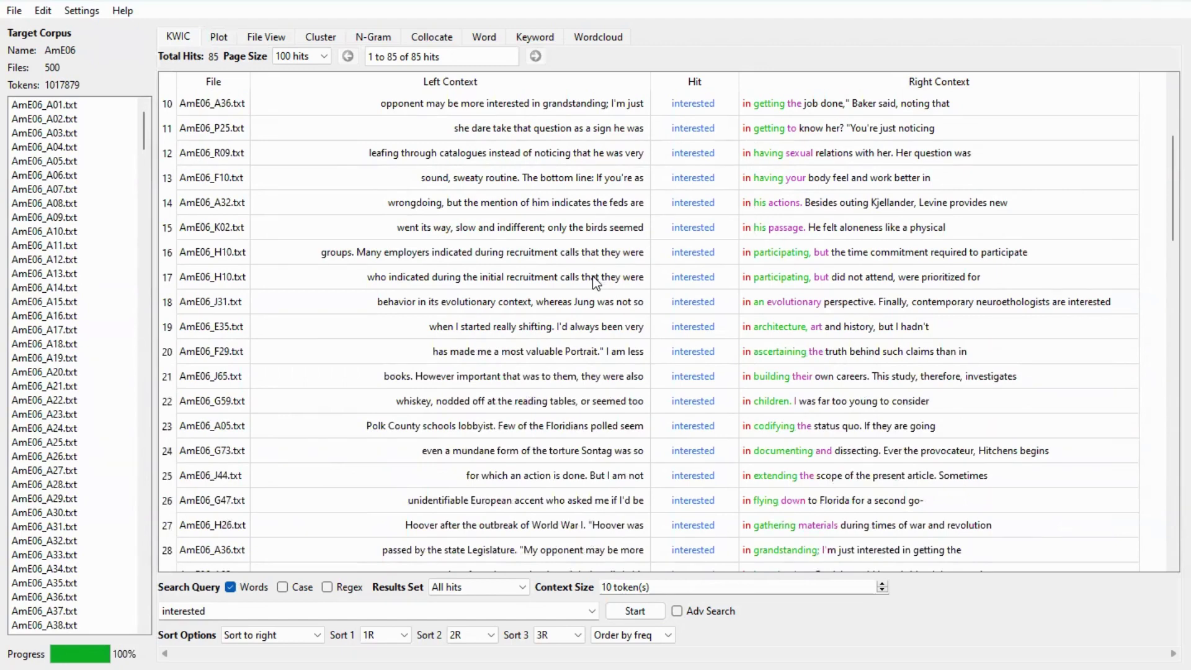
pyautogui.scroll(3, 593, 276)
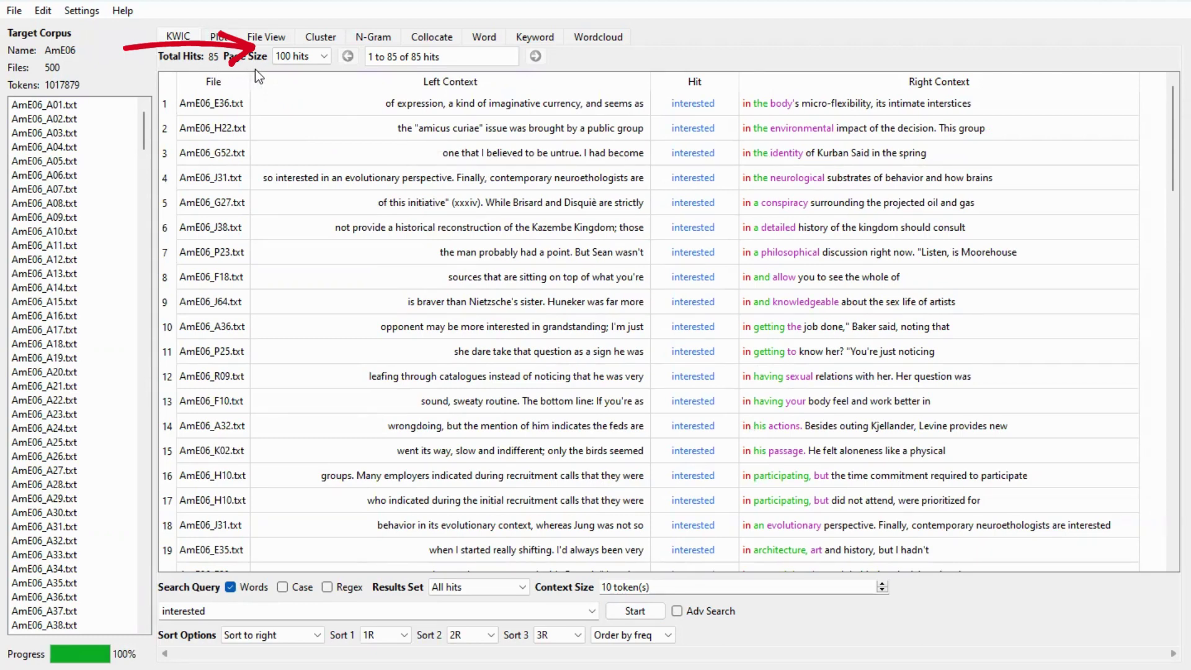
pyautogui.click(324, 59)
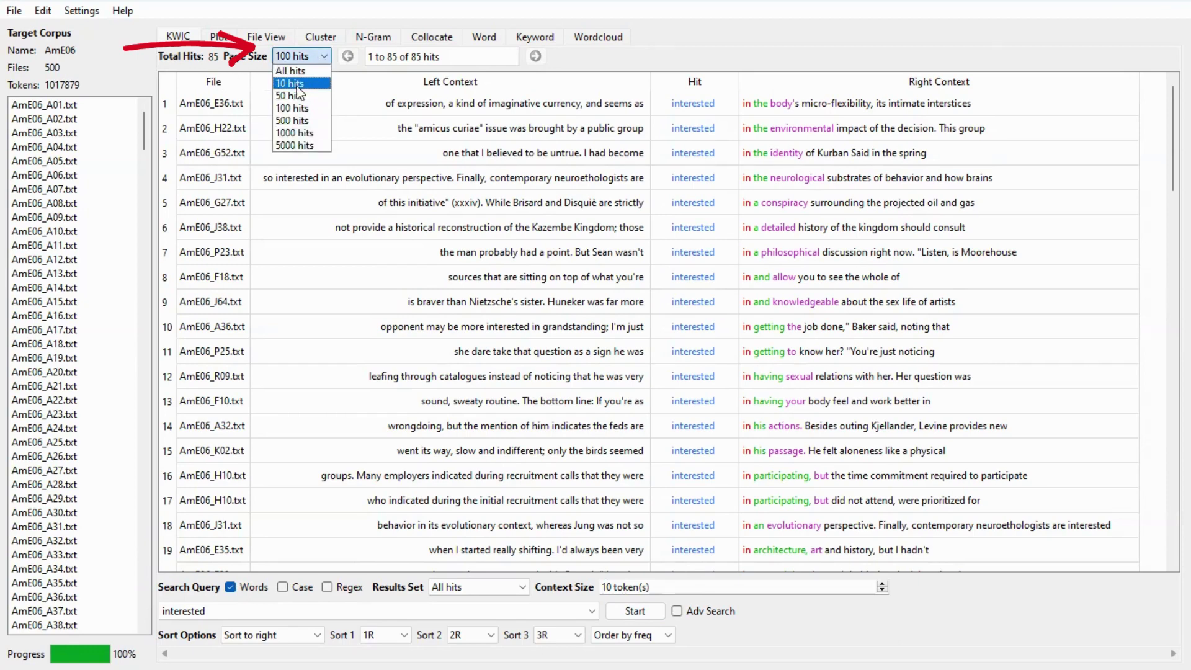
pyautogui.click(297, 84)
pyautogui.click(319, 57)
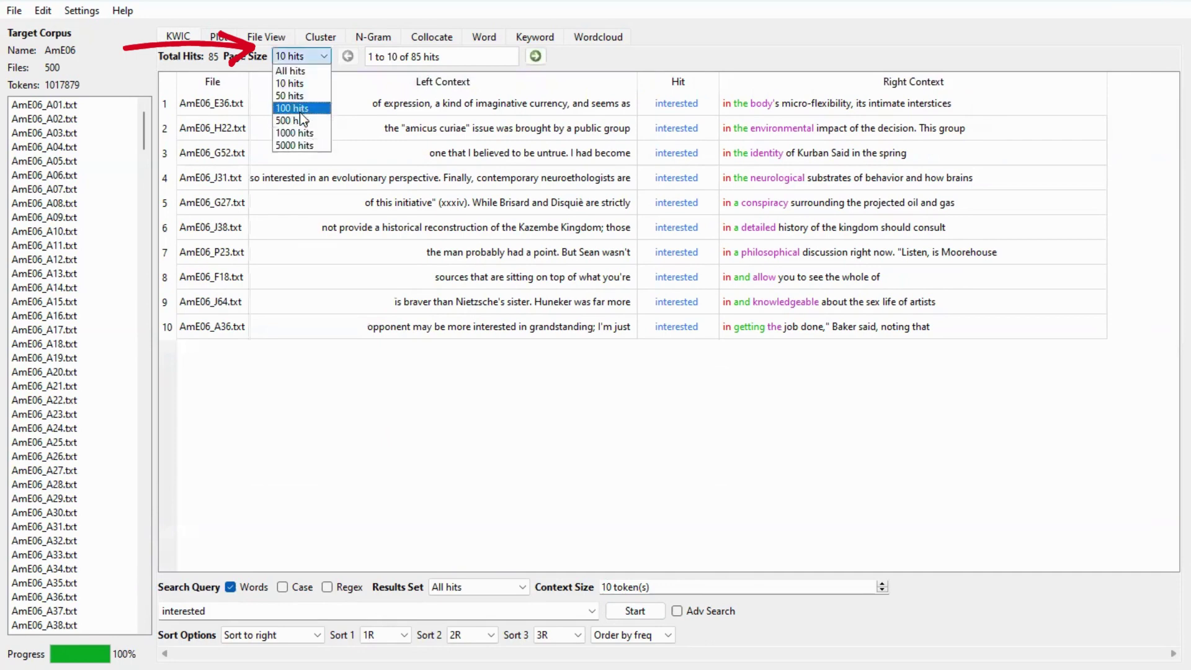
pyautogui.click(299, 109)
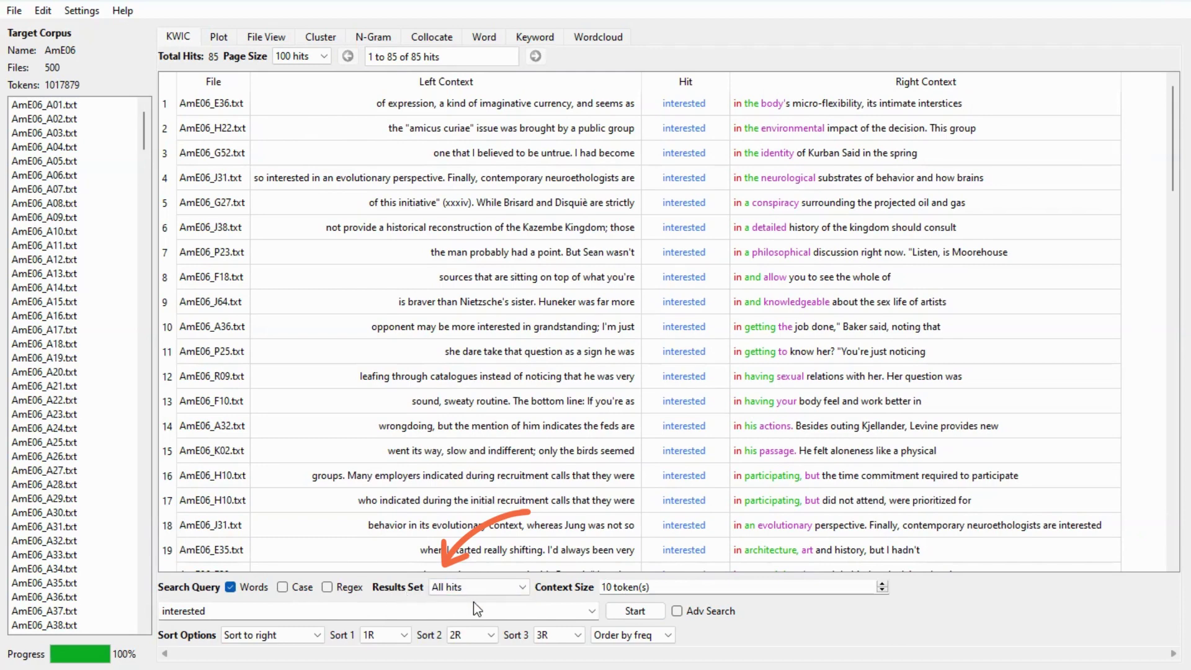
# - Set the Results Set option to 50 random hits
pyautogui.click(519, 590)
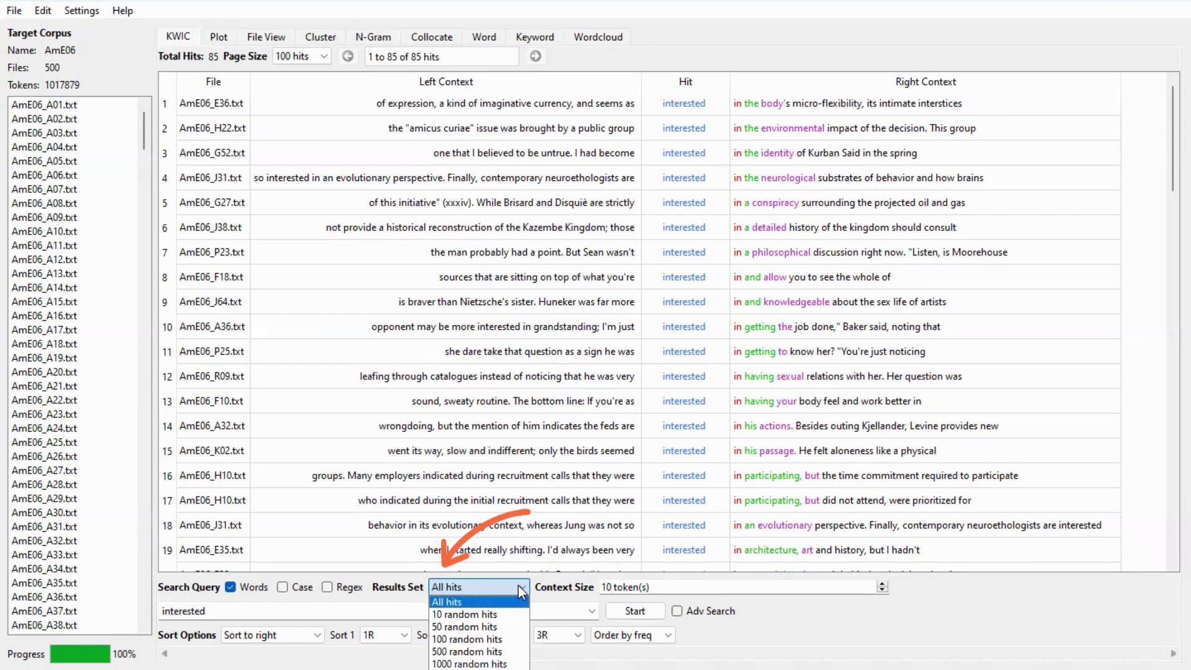
pyautogui.click(503, 630)
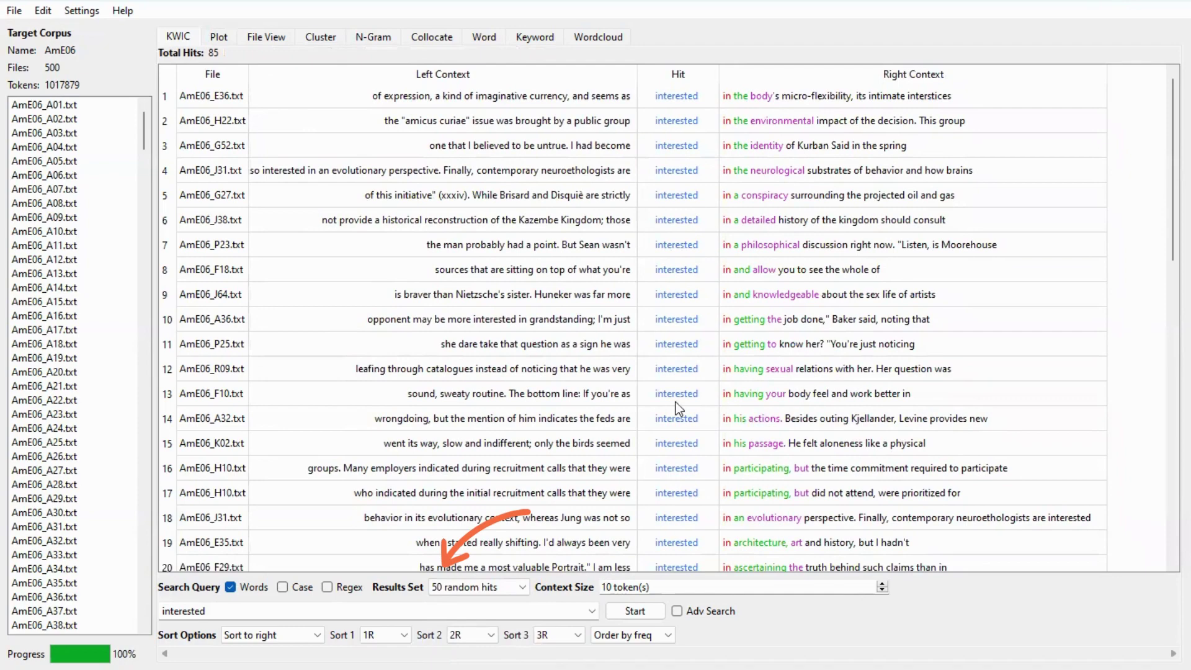
pyautogui.scroll(-3, 634, 410)
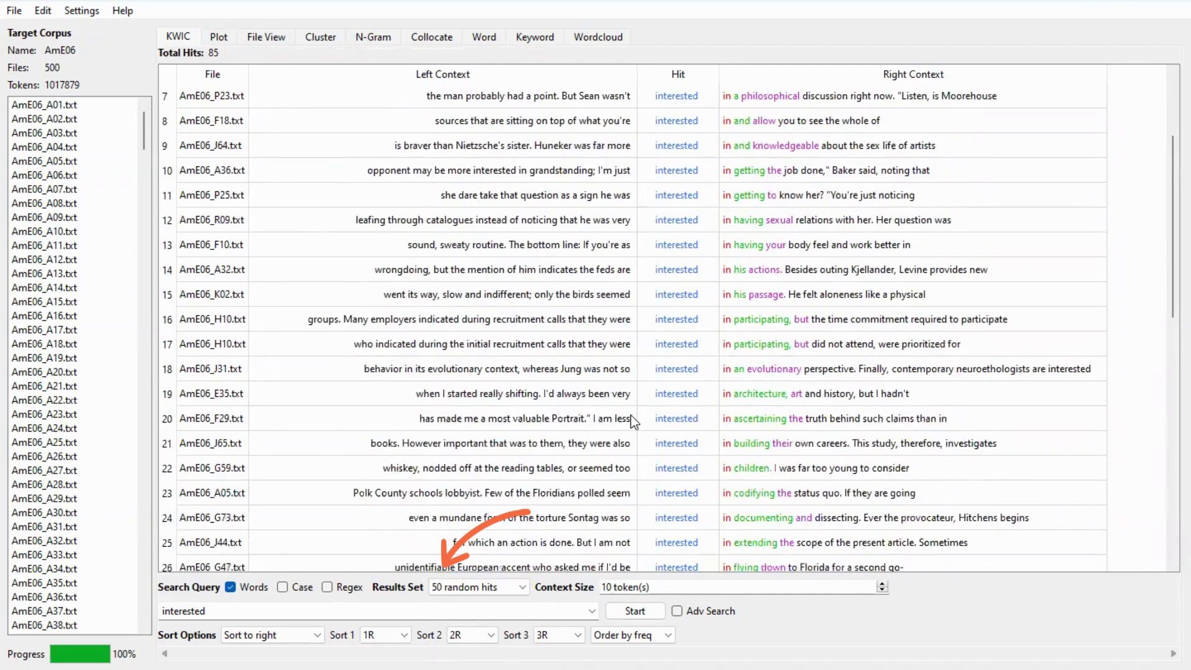
pyautogui.scroll(1, 634, 421)
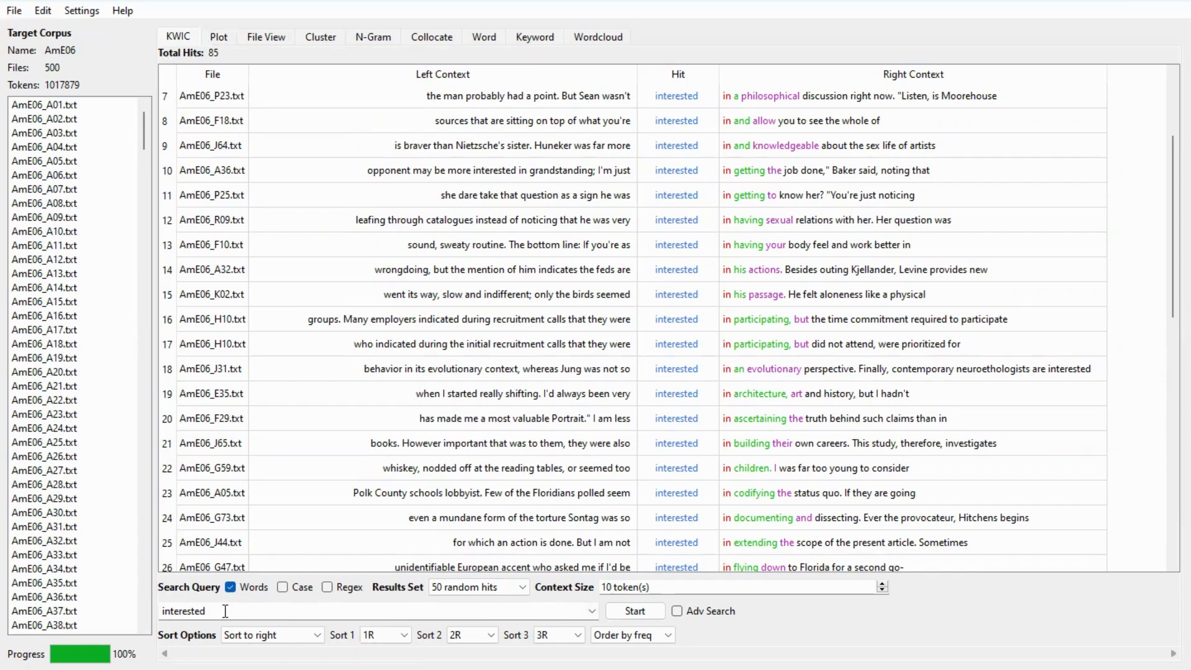
# - Change the query to the wildcard 'interest*' and rerun the concordance
pyautogui.press('BackSpace')
pyautogui.press('BackSpace')
pyautogui.write('*')
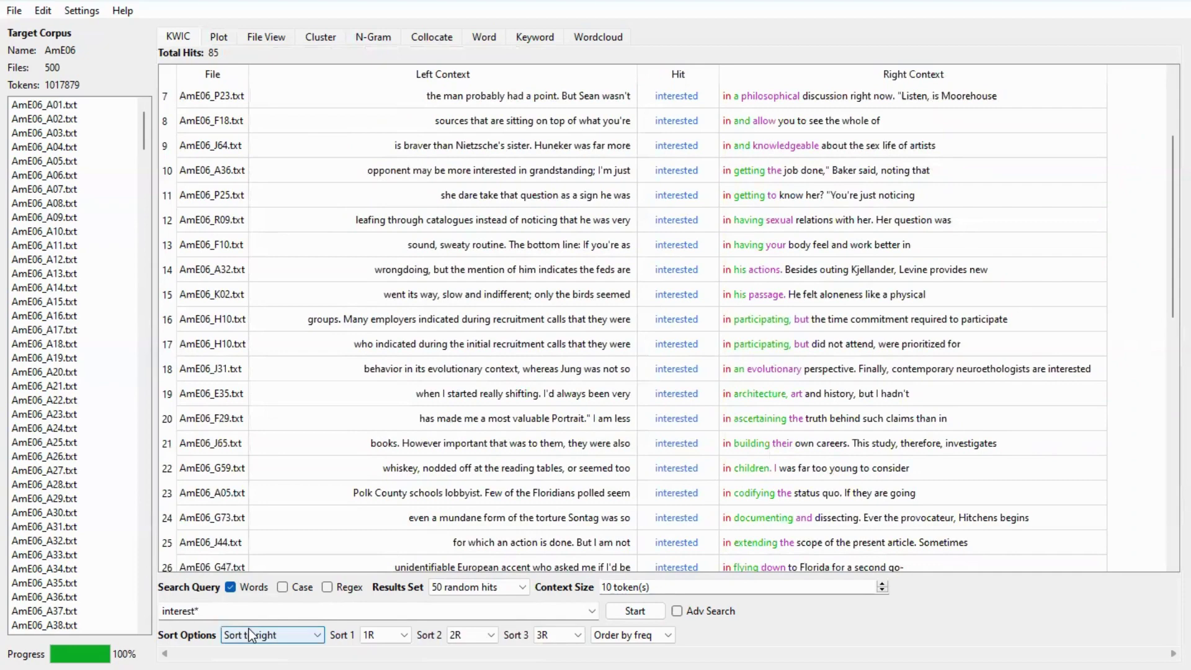
pyautogui.click(627, 614)
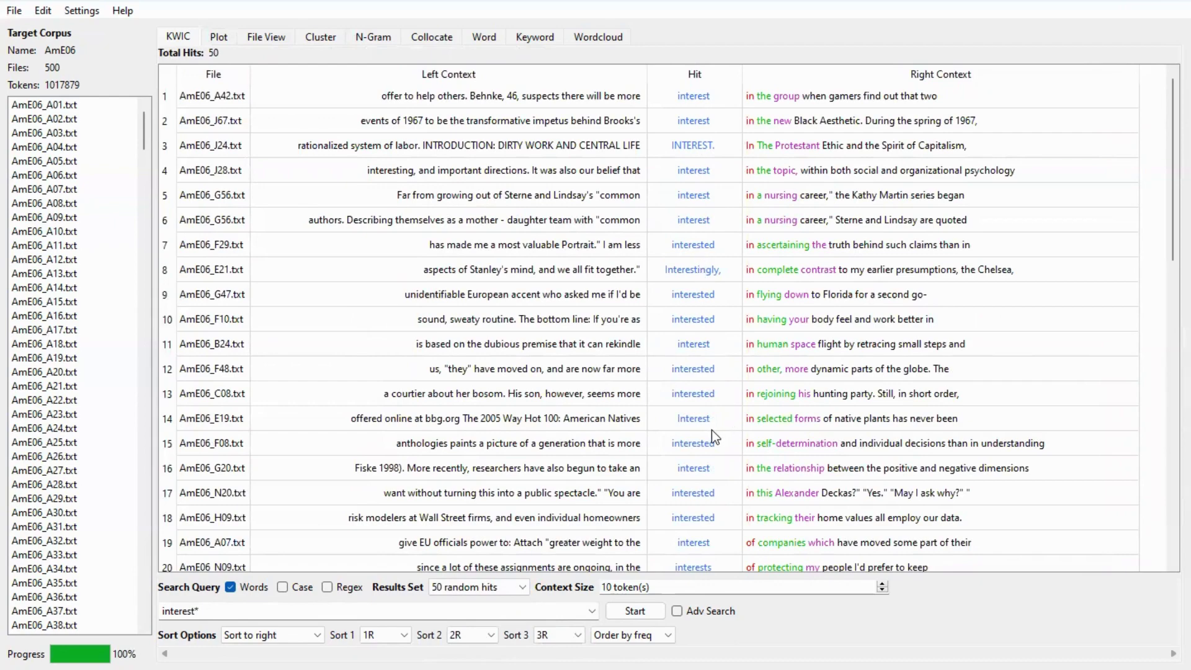
pyautogui.scroll(-1, 712, 437)
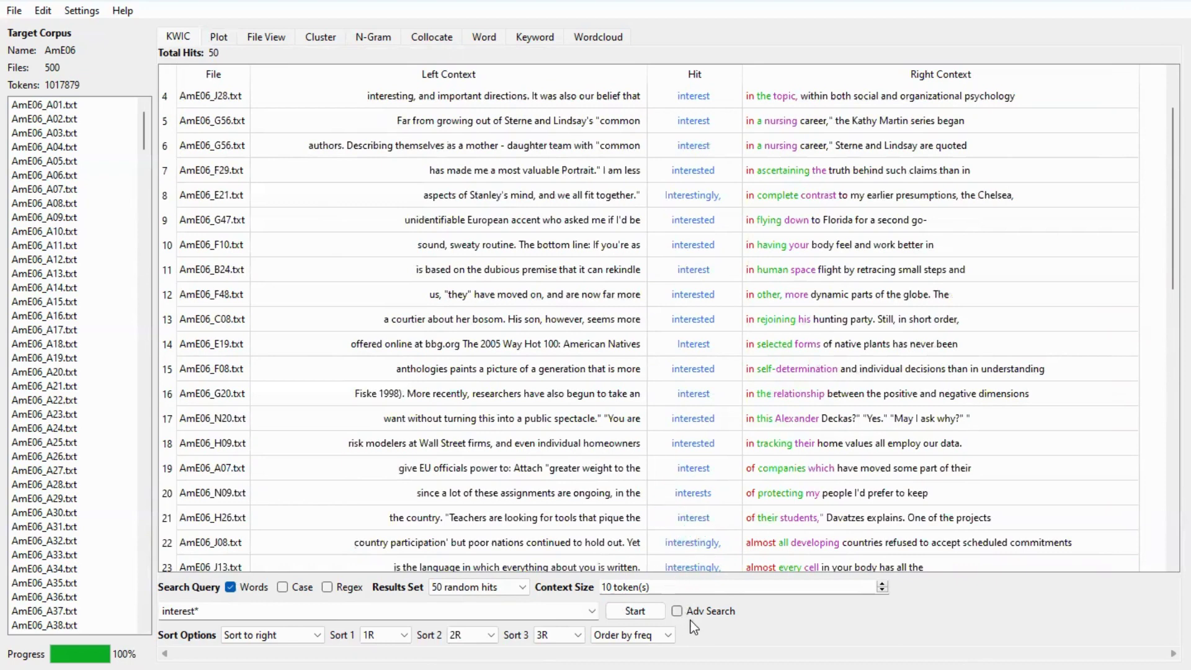
# - Enable advanced search with a query list containing 'left' and 'right', and apply it
pyautogui.click(677, 610)
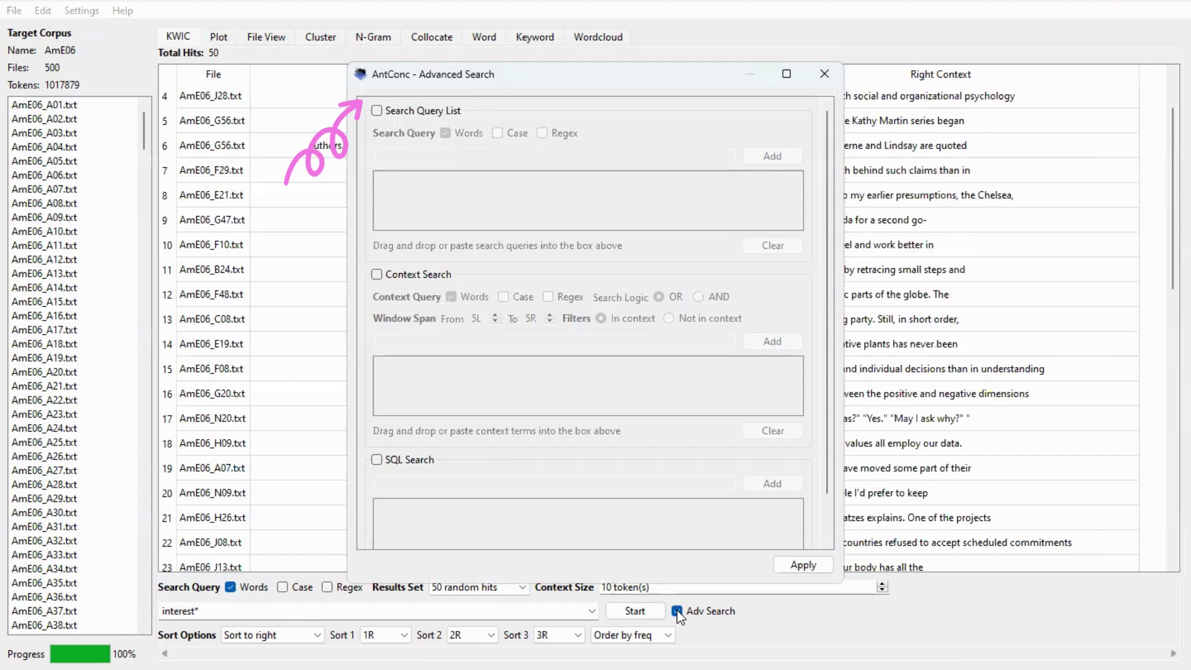
pyautogui.click(394, 113)
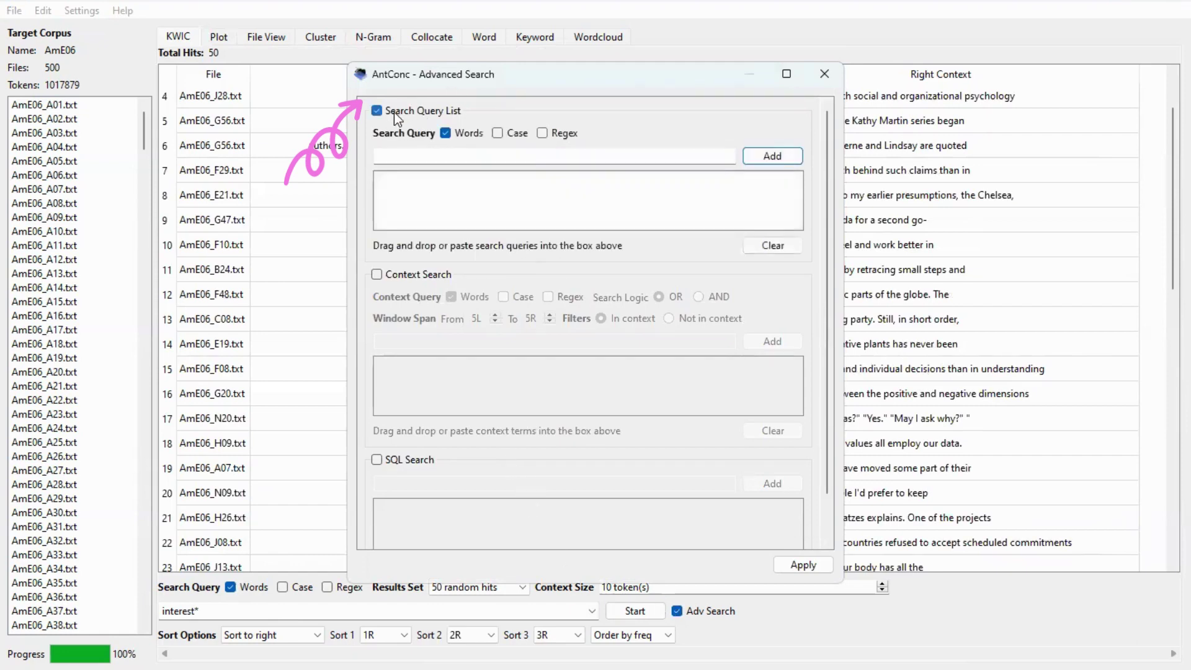
pyautogui.click(412, 158)
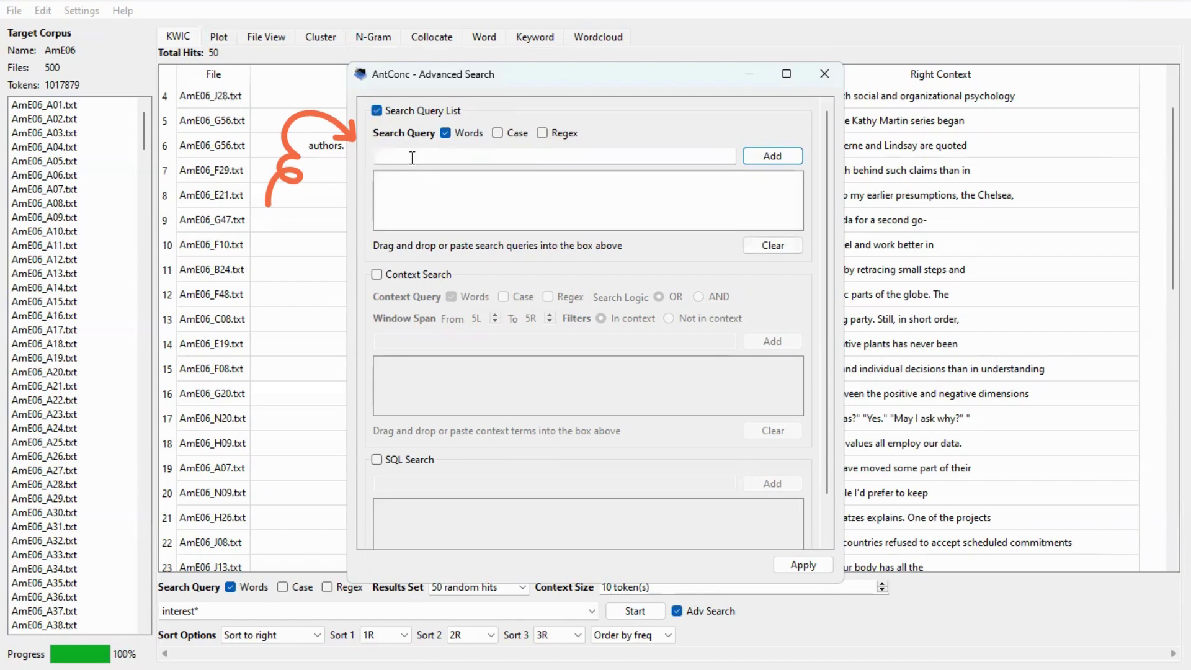
pyautogui.write('left')
pyautogui.click(763, 161)
pyautogui.moveTo(413, 155); pyautogui.dragTo(354, 153)
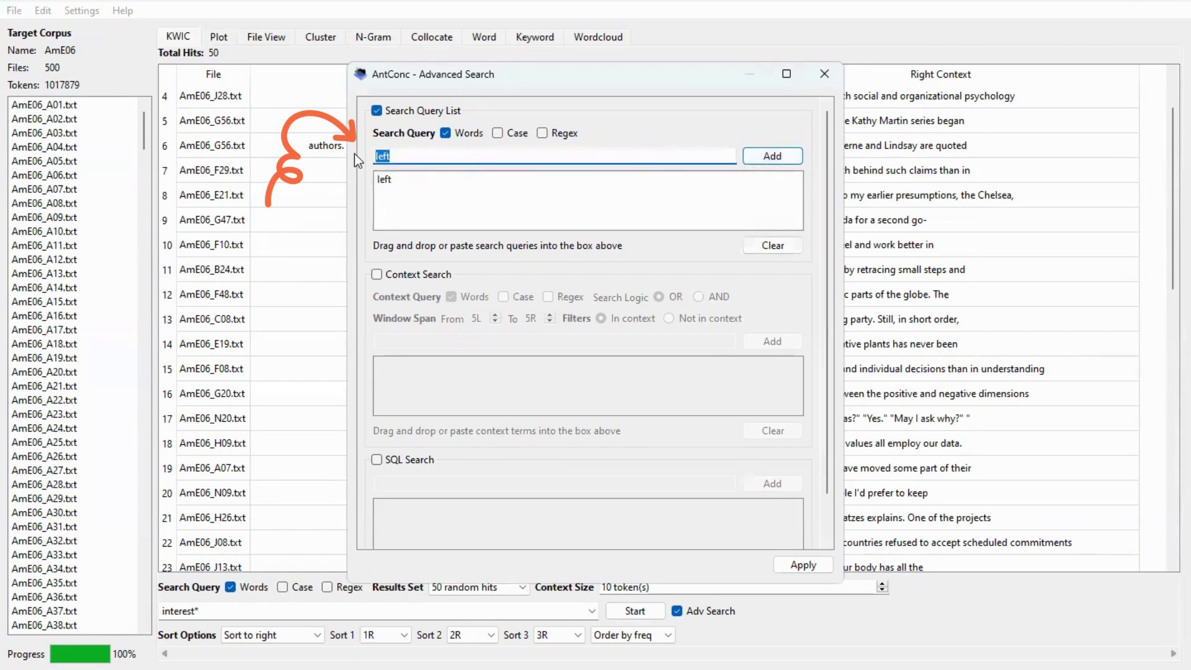
pyautogui.write('right')
pyautogui.click(782, 161)
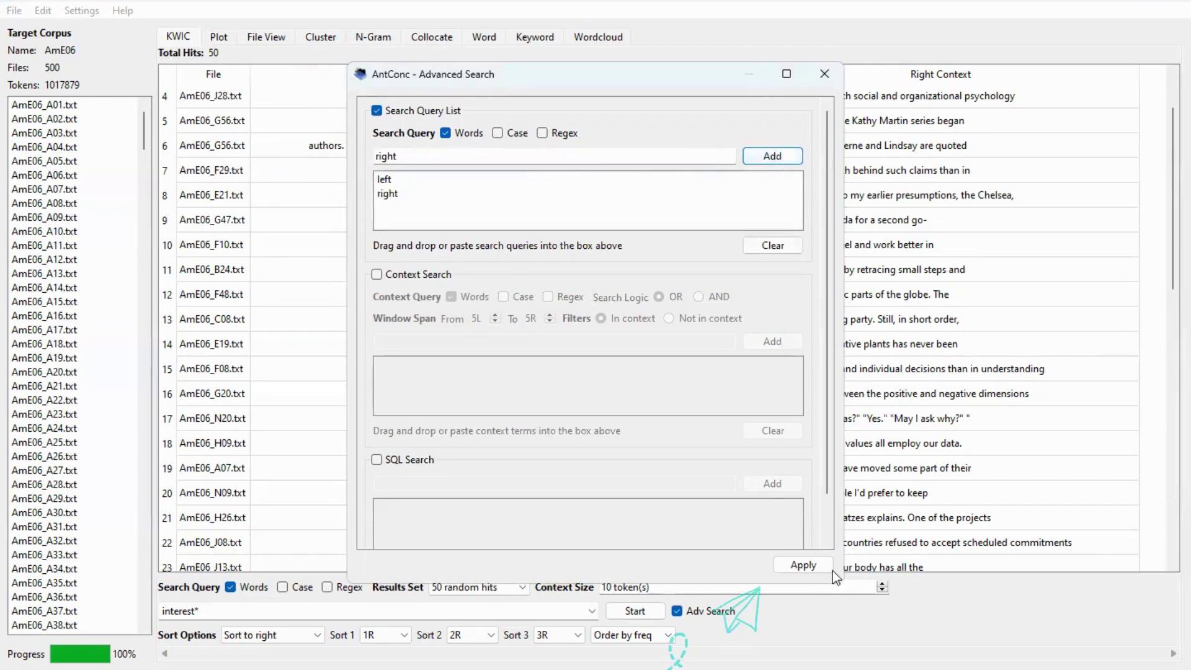
pyautogui.click(800, 564)
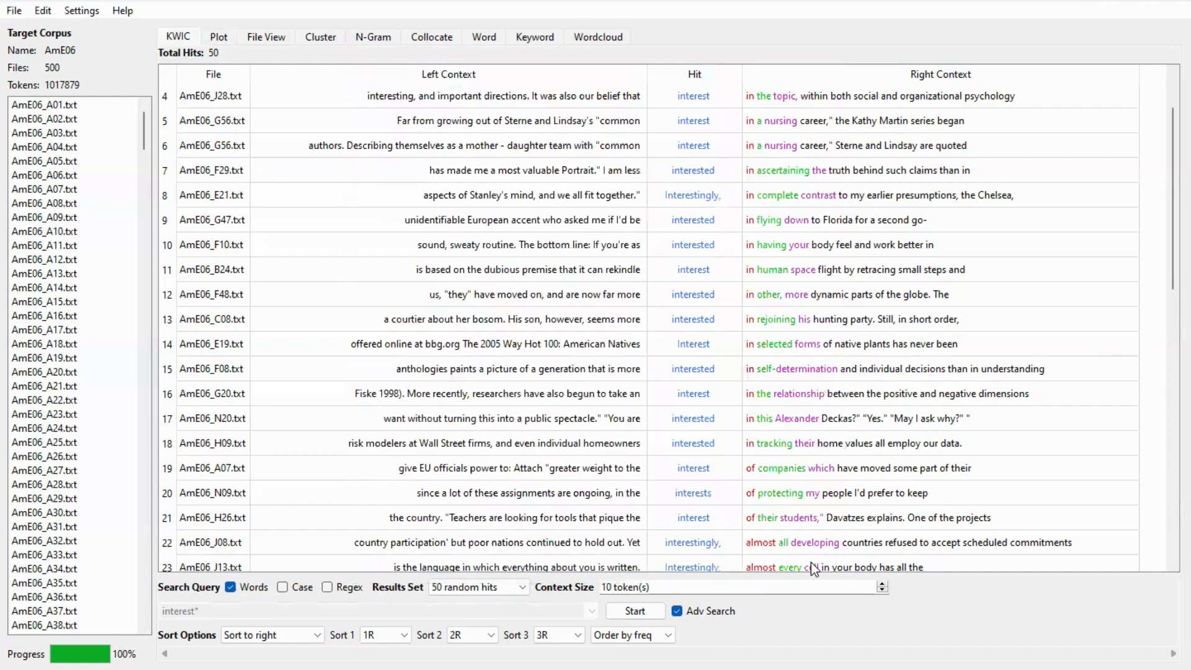
# - Run the 'left'/'right' query-list search, producing 100 hits from AmE06
pyautogui.click(638, 612)
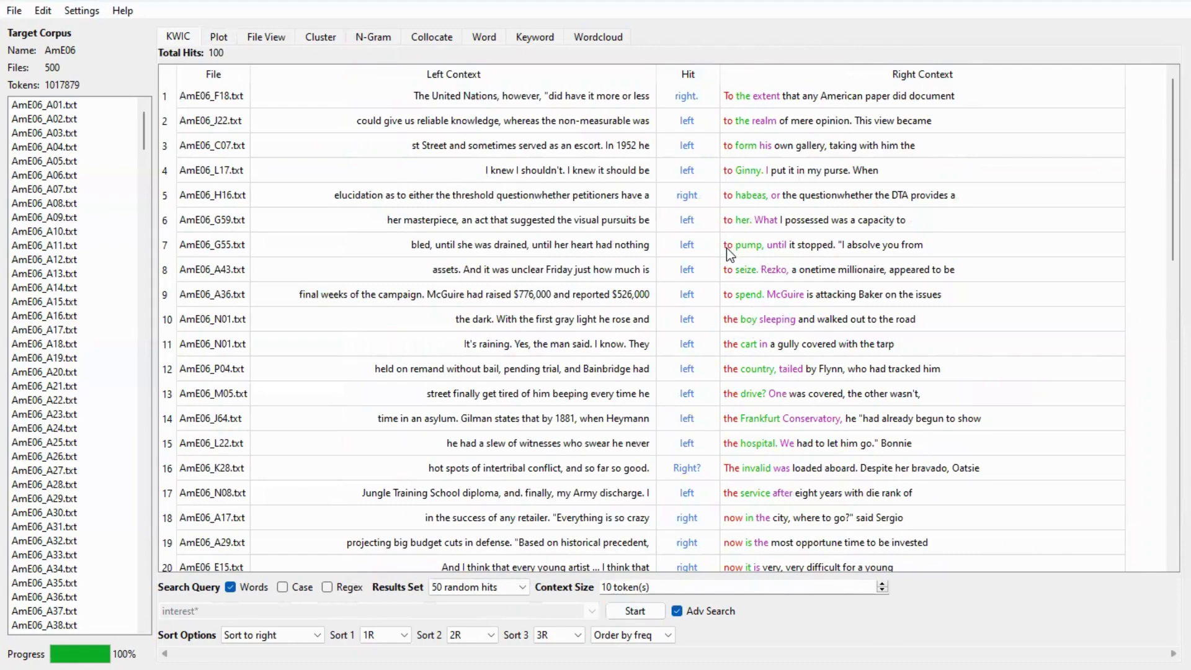
pyautogui.scroll(-10, 697, 258)
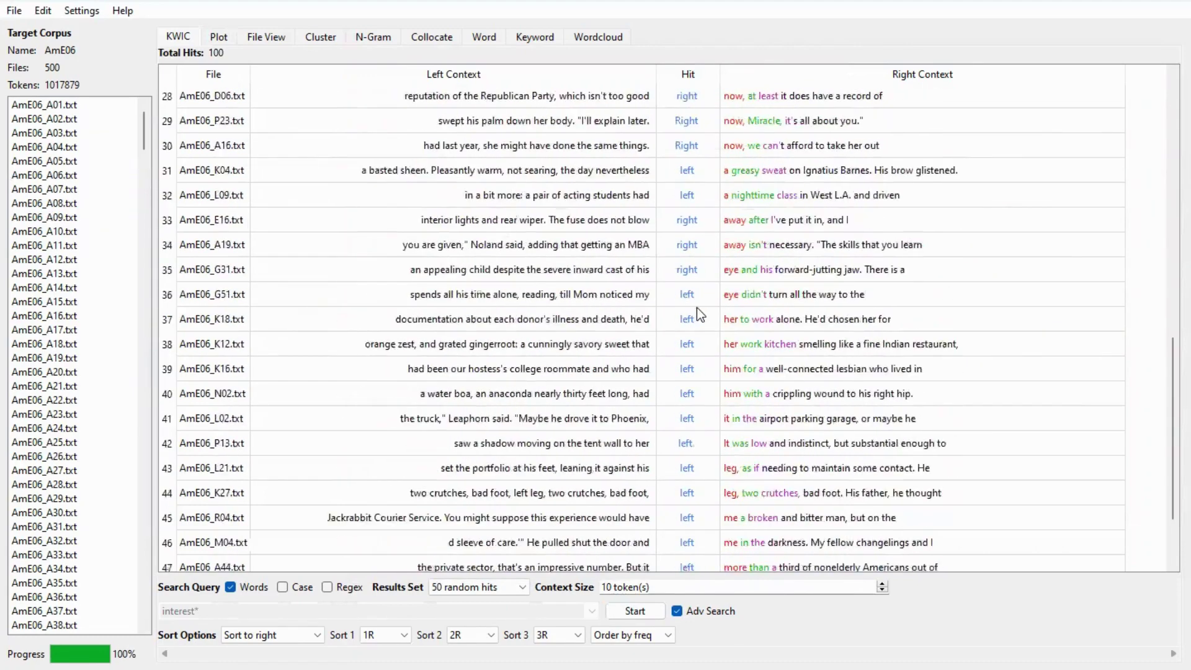
pyautogui.scroll(5, 724, 417)
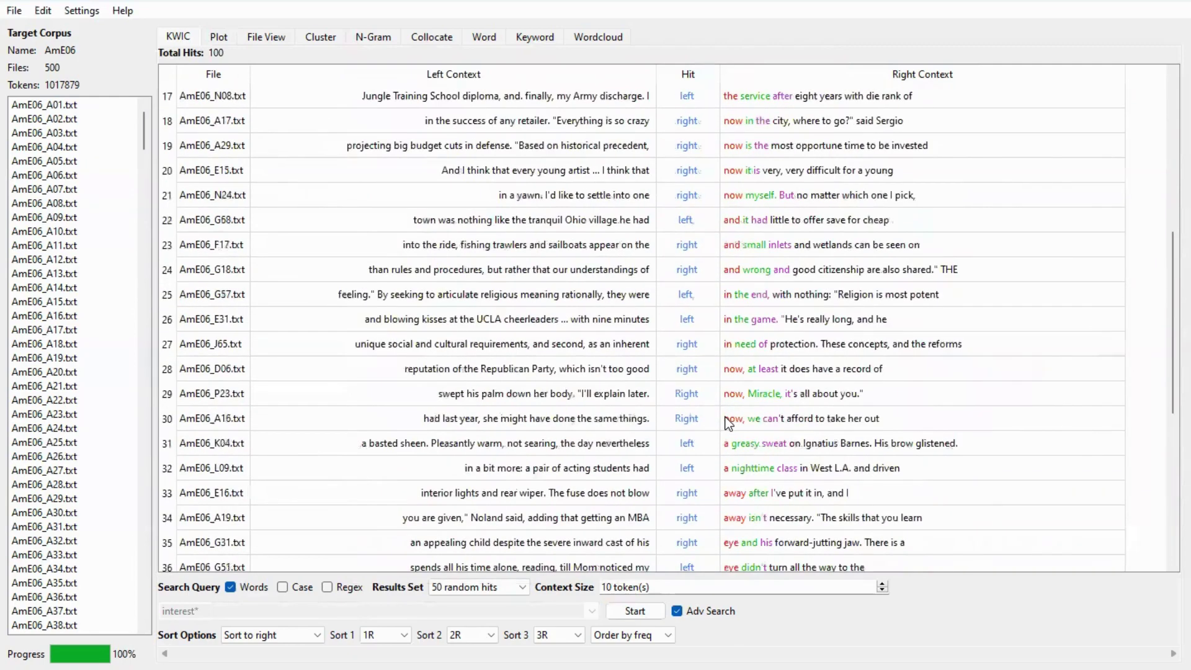